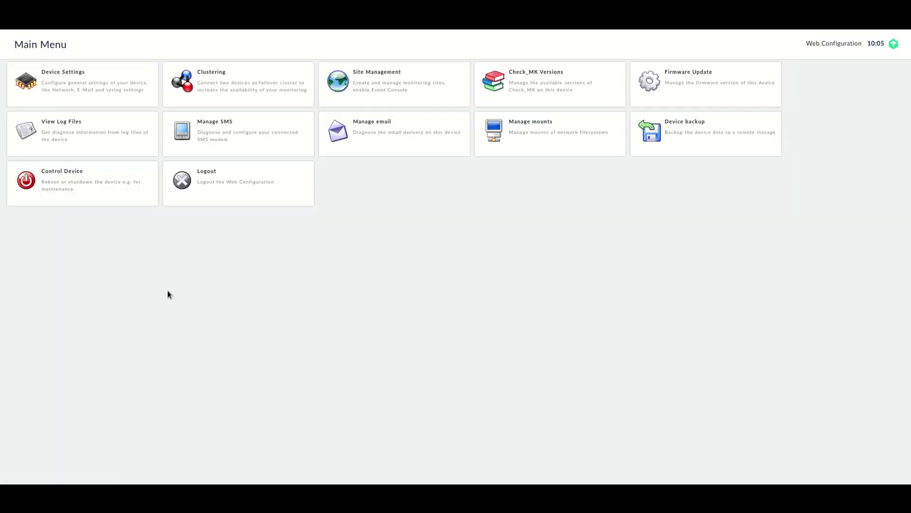
# Start a new certificate from Device Settings > Web Access
pyautogui.click(78, 92)
pyautogui.click(195, 72)
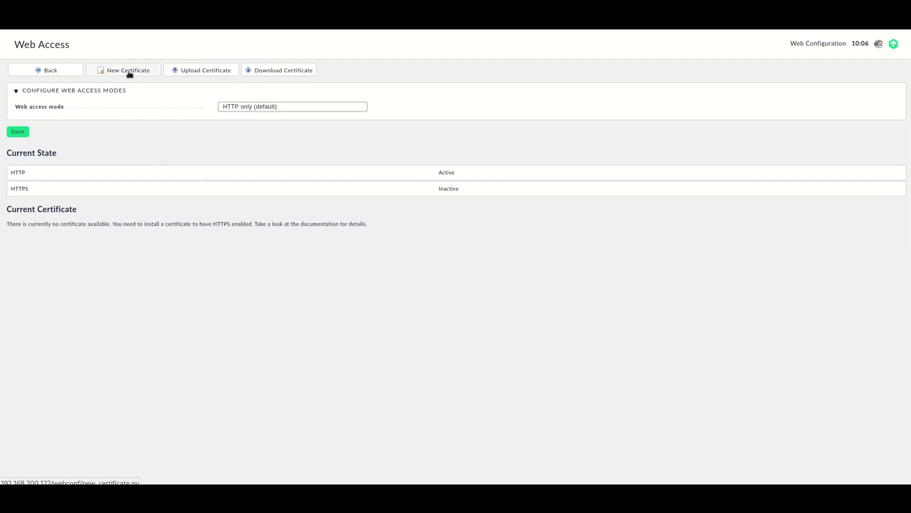
pyautogui.click(129, 71)
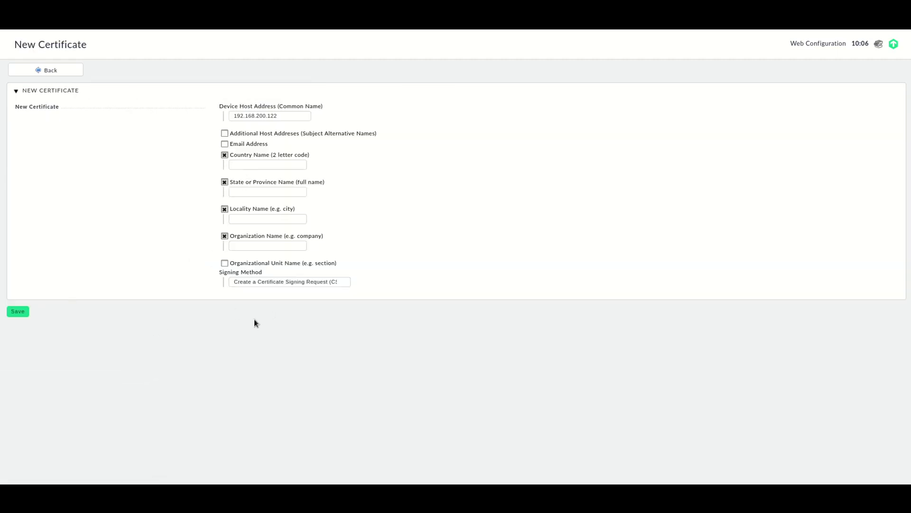
# Make it self signed, omit country, state and locality, and set organization 'OpenSource Security GmbH'
pyautogui.click(279, 284)
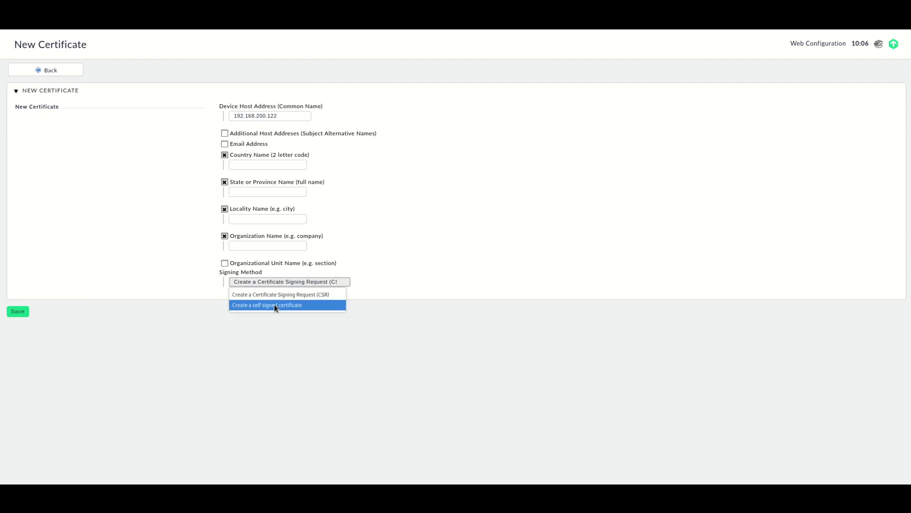
pyautogui.click(274, 305)
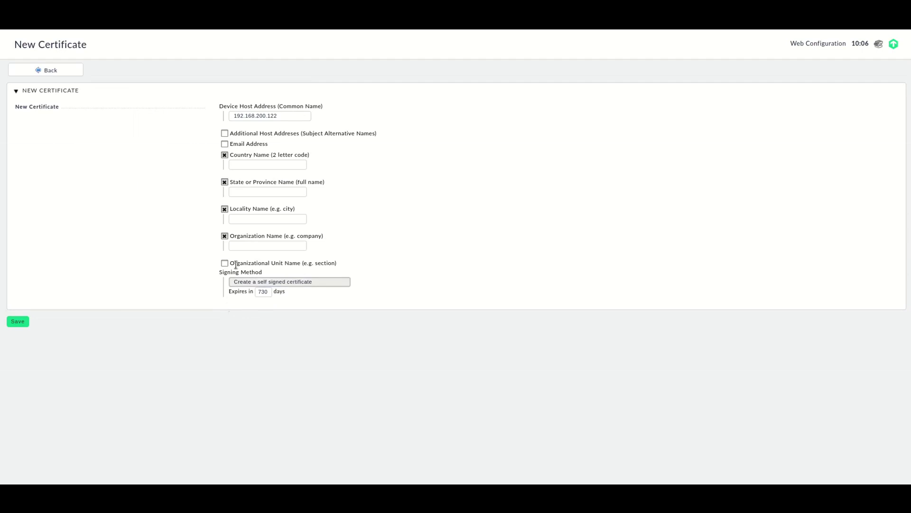
pyautogui.click(226, 157)
pyautogui.click(225, 167)
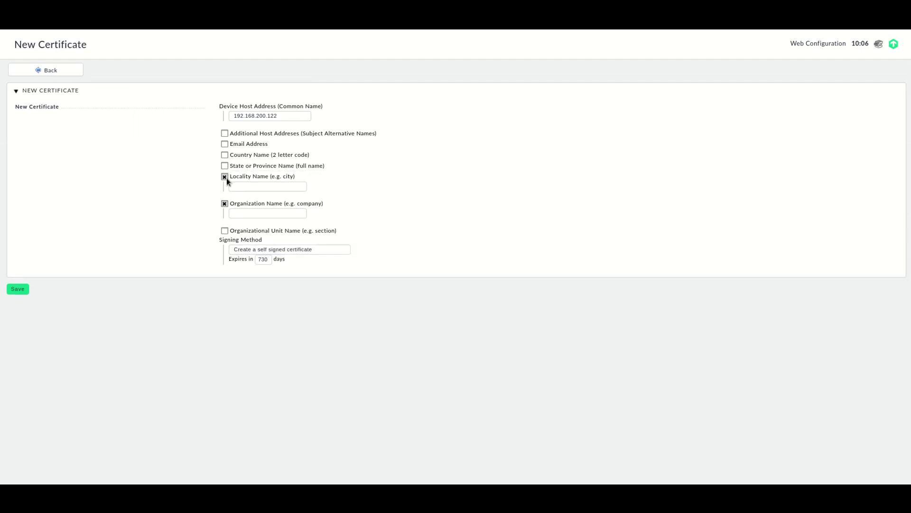
pyautogui.click(225, 177)
pyautogui.click(241, 197)
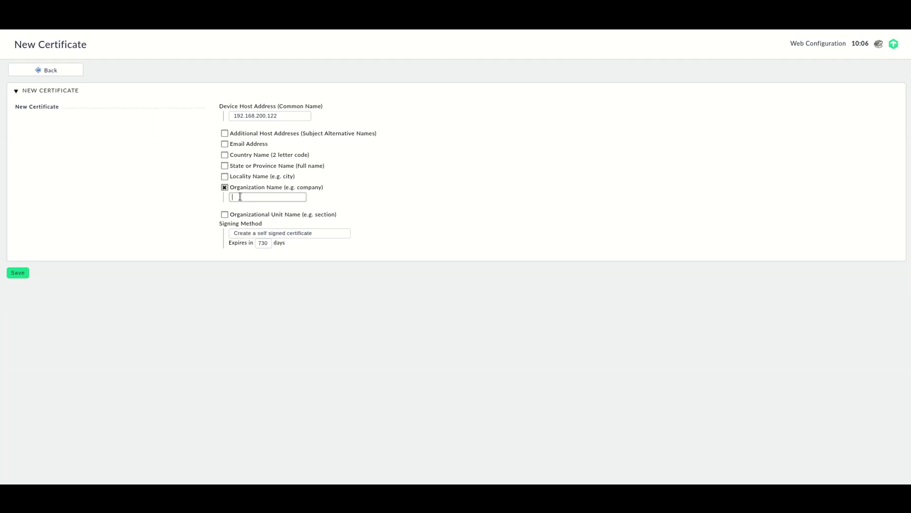
pyautogui.write('OpenSource Security GmbH')
# Enable additional host addresses and add cma.os-s.de and 192.168.200.122
pyautogui.click(226, 133)
pyautogui.click(273, 149)
pyautogui.click(447, 145)
pyautogui.write('cm')
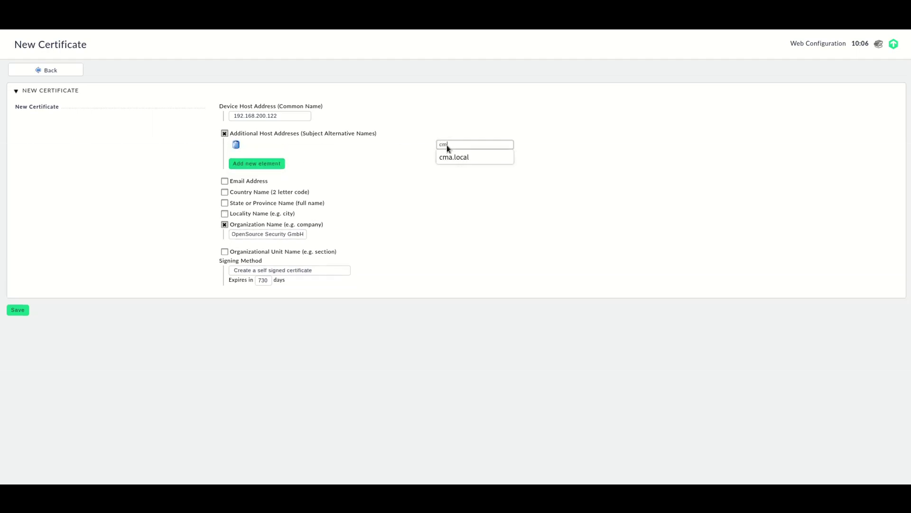
pyautogui.write('a.loc')
pyautogui.press('BackSpace')
pyautogui.press('BackSpace')
pyautogui.press('BackSpace')
pyautogui.write('os-s.de')
pyautogui.click(279, 163)
pyautogui.click(456, 157)
pyautogui.write('192.168.200.122')
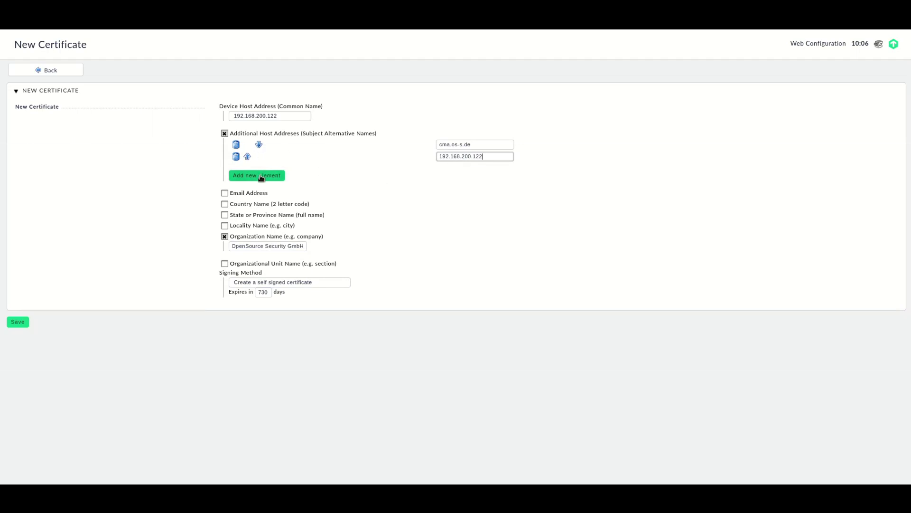
# Add cluster.os-s.de and 192.168.200.120 as the third and fourth alternative names
pyautogui.click(261, 178)
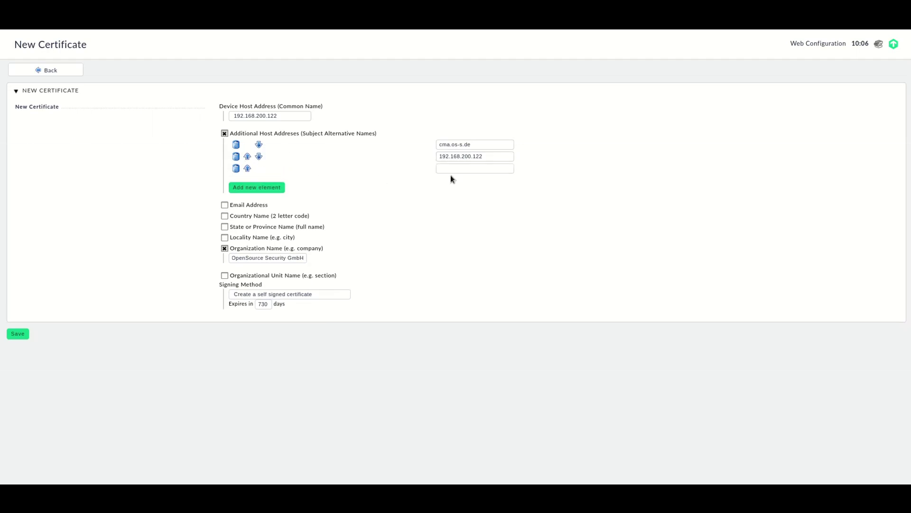
pyautogui.click(458, 168)
pyautogui.write('cluster.os-s.de')
pyautogui.click(271, 188)
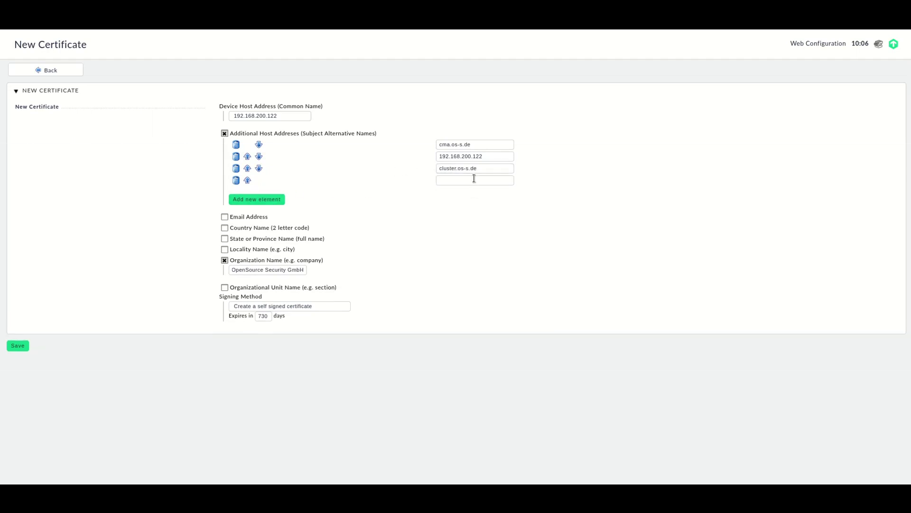
pyautogui.click(471, 180)
pyautogui.write('192.168.200.120')
pyautogui.press('Tab')
pyautogui.press('Tab')
# Create the certificate, view it on Web Access, and inspect the web access mode list
pyautogui.click(17, 346)
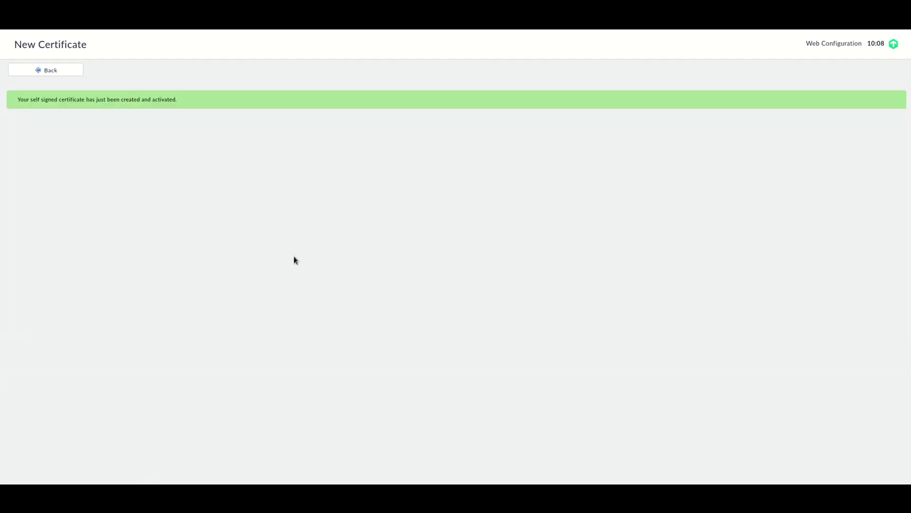
pyautogui.click(43, 73)
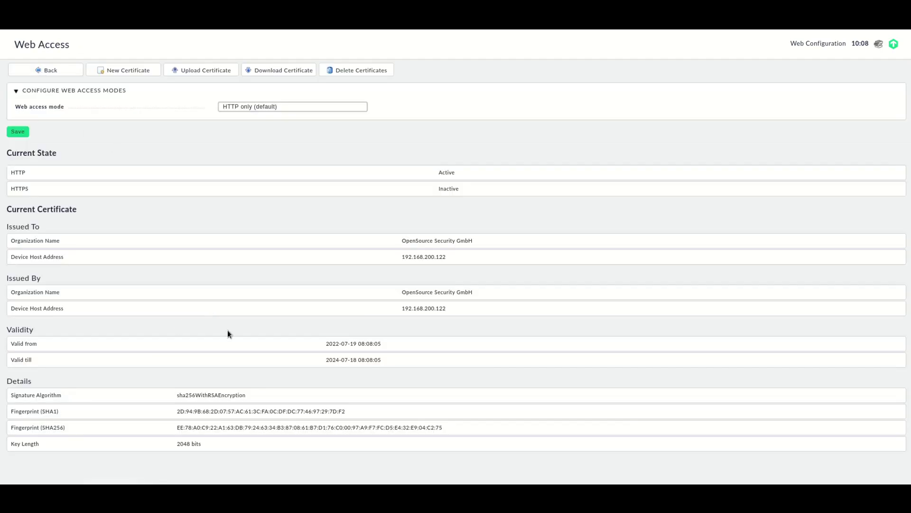
pyautogui.click(272, 107)
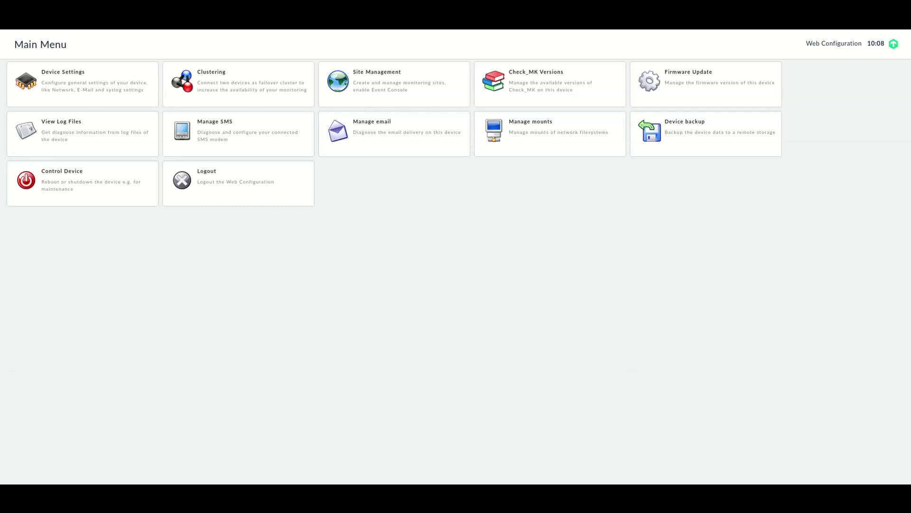
# Start another new certificate from Device Settings > Web Access
pyautogui.click(102, 85)
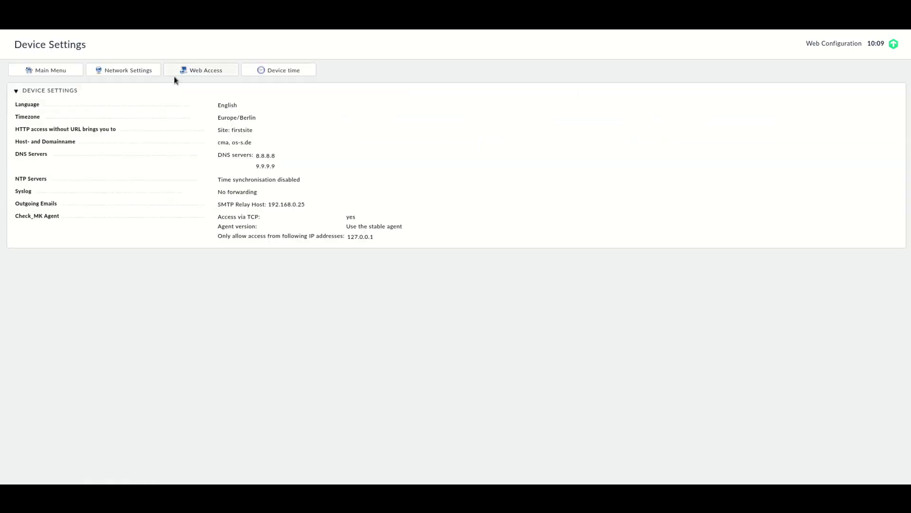
pyautogui.click(200, 70)
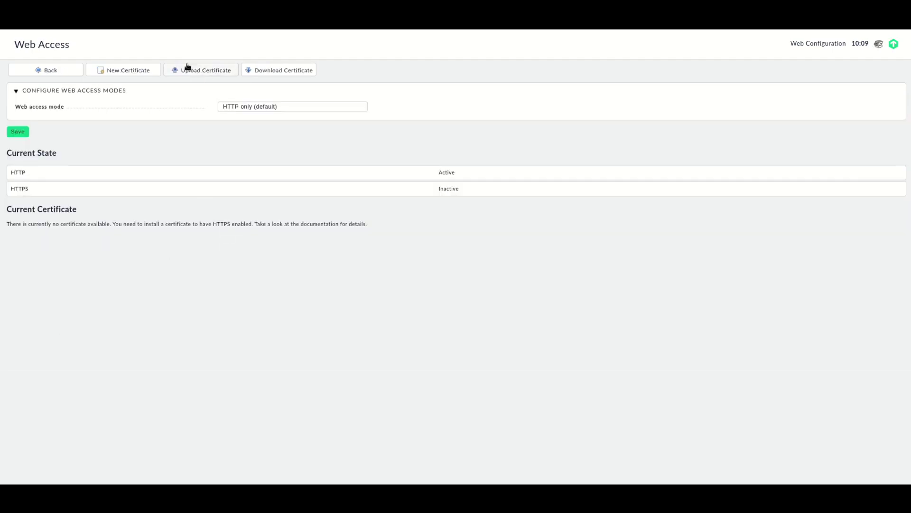
pyautogui.click(132, 72)
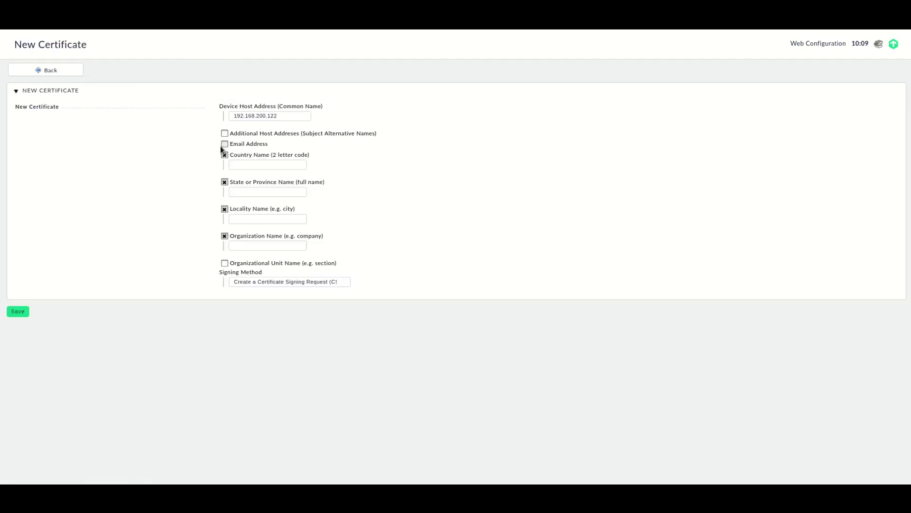
# Add host addresses cma.os-s.de and 192.168.200.122 as alternative names
pyautogui.click(224, 134)
pyautogui.click(255, 149)
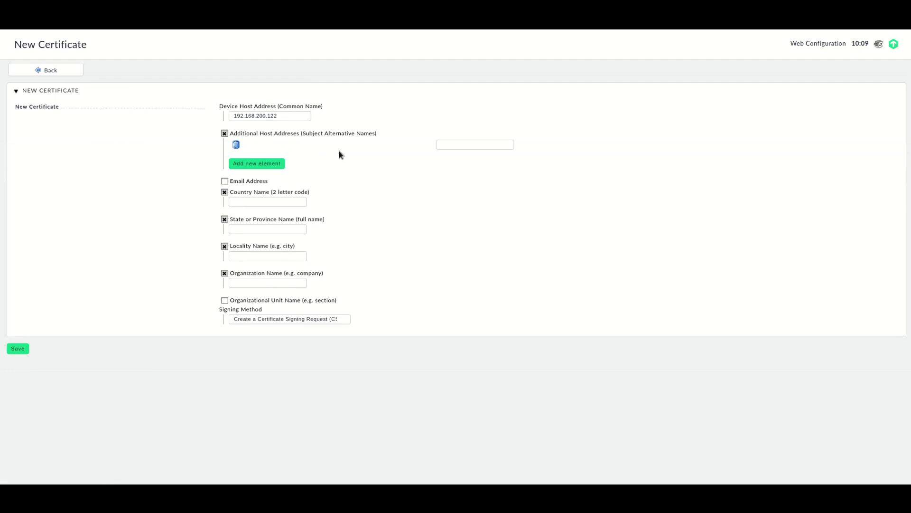
pyautogui.click(447, 144)
pyautogui.write('cma.os-s.de')
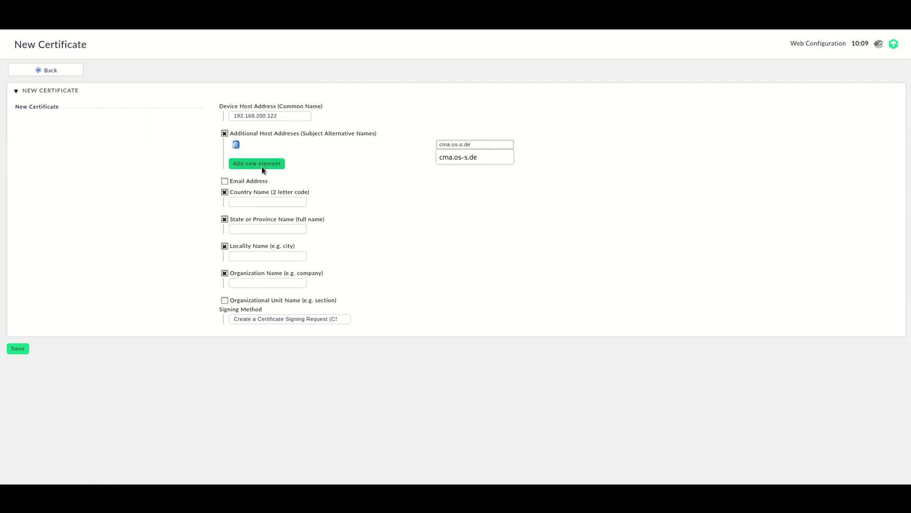
pyautogui.click(261, 164)
pyautogui.click(461, 156)
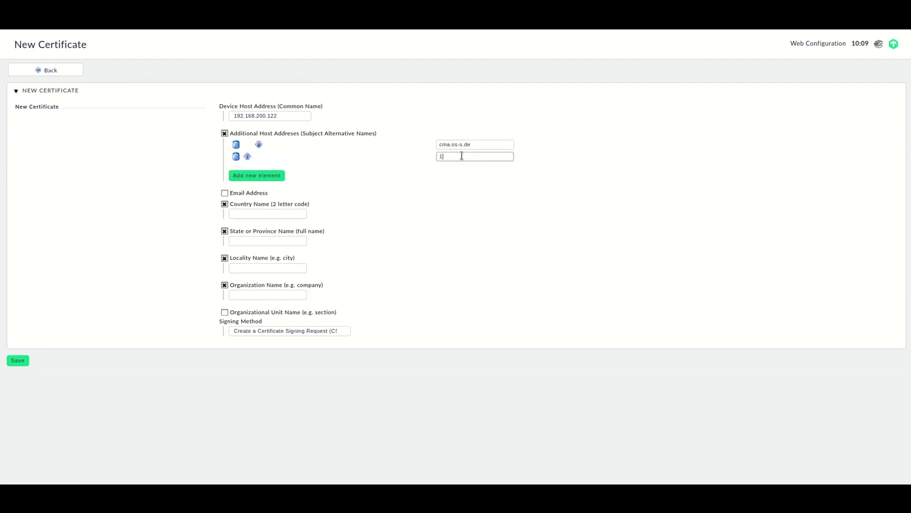
pyautogui.write('1')
pyautogui.press('Down')
pyautogui.press('Down')
pyautogui.press('Return')
# Leave country, state, locality and organization out of the request
pyautogui.click(225, 204)
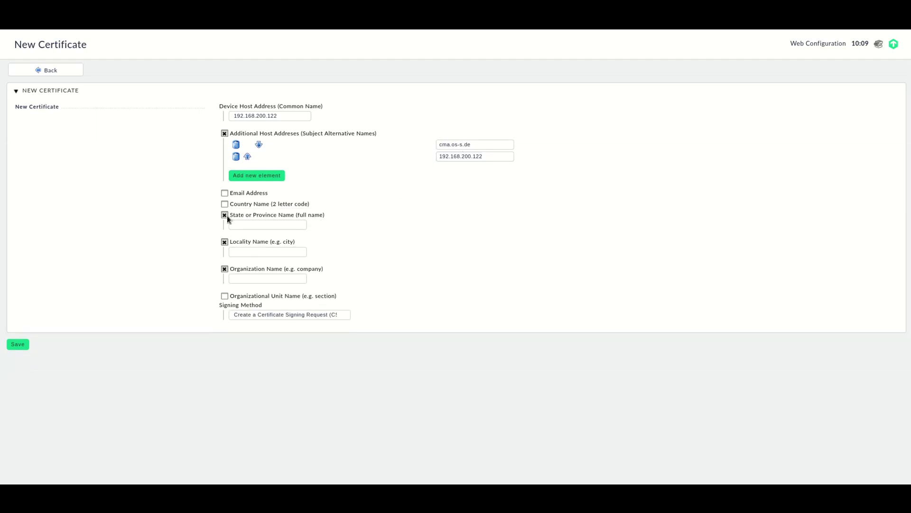
pyautogui.click(224, 214)
pyautogui.click(225, 226)
pyautogui.click(225, 236)
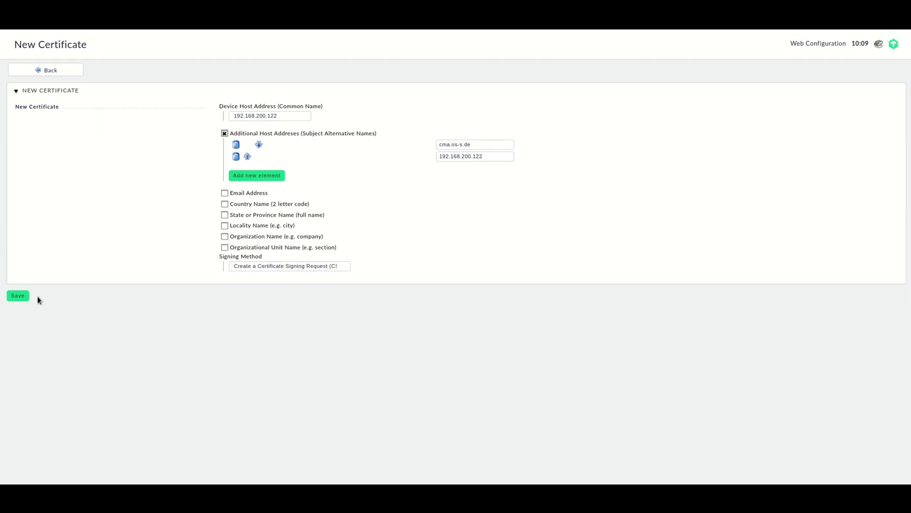
# Save the form to generate the private key and CSR
pyautogui.click(19, 296)
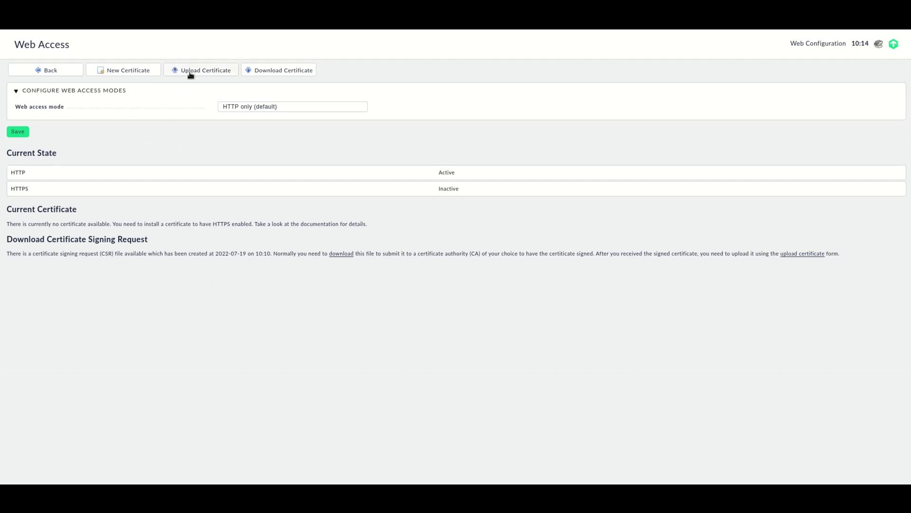
# Upload cert.pem as the certificate and review the resulting page
pyautogui.click(192, 71)
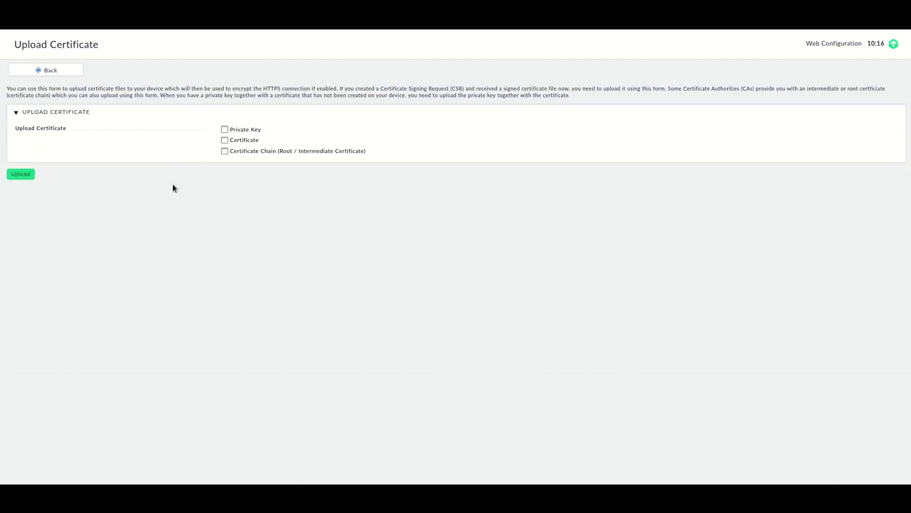
pyautogui.click(224, 139)
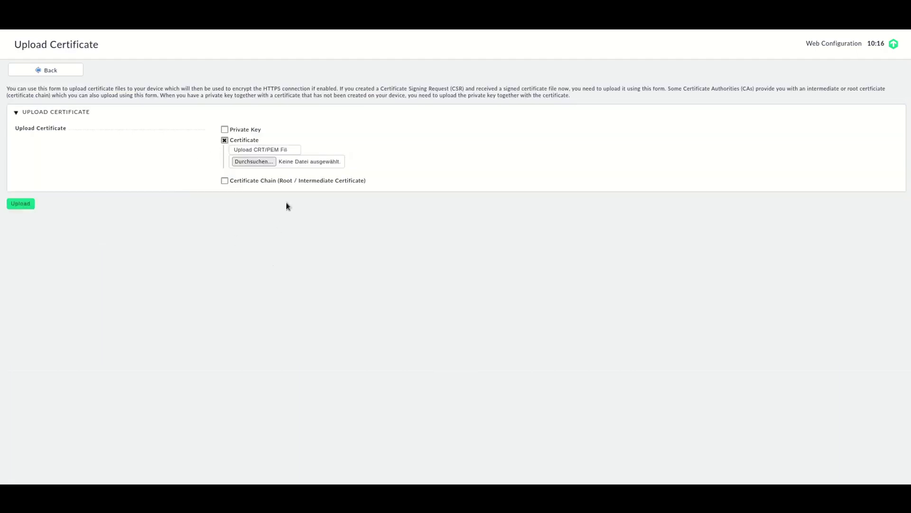
pyautogui.click(264, 161)
pyautogui.click(20, 205)
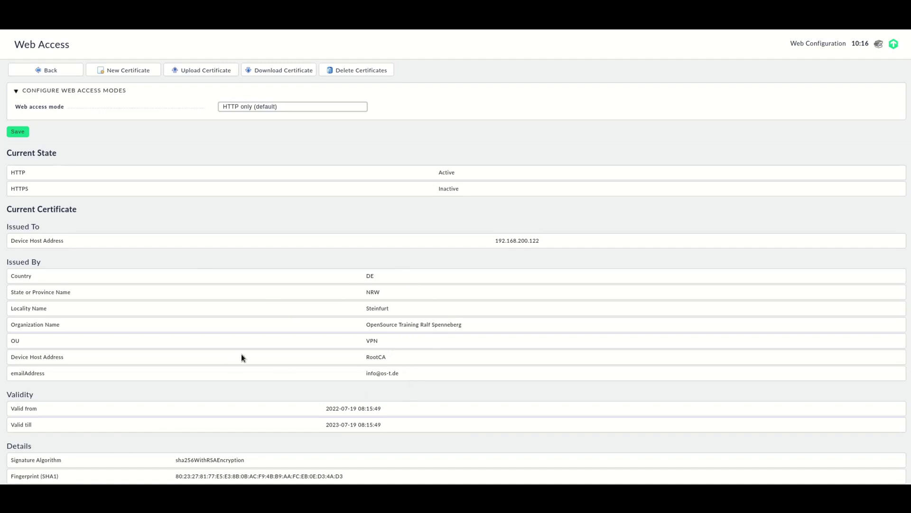
pyautogui.scroll(-2, 278, 356)
pyautogui.scroll(2, 234, 247)
# Check the web access mode list, then return to the certificate upload form
pyautogui.click(244, 107)
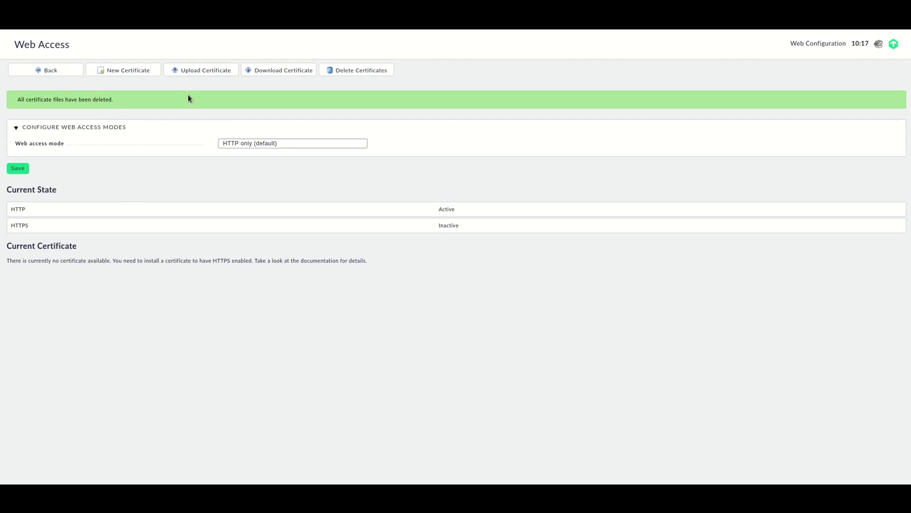
pyautogui.click(200, 72)
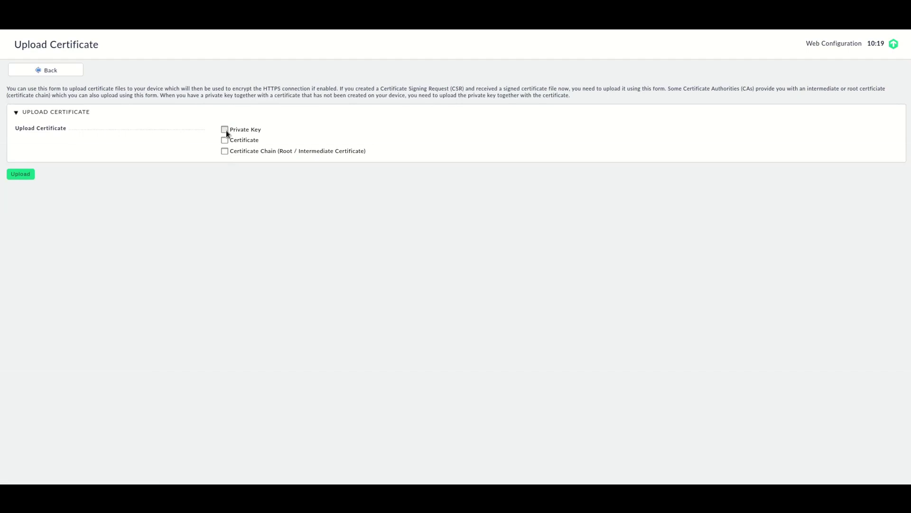
# Select privkey.pem, cert.pem and chain.pem as private key, certificate and chain files
pyautogui.click(226, 130)
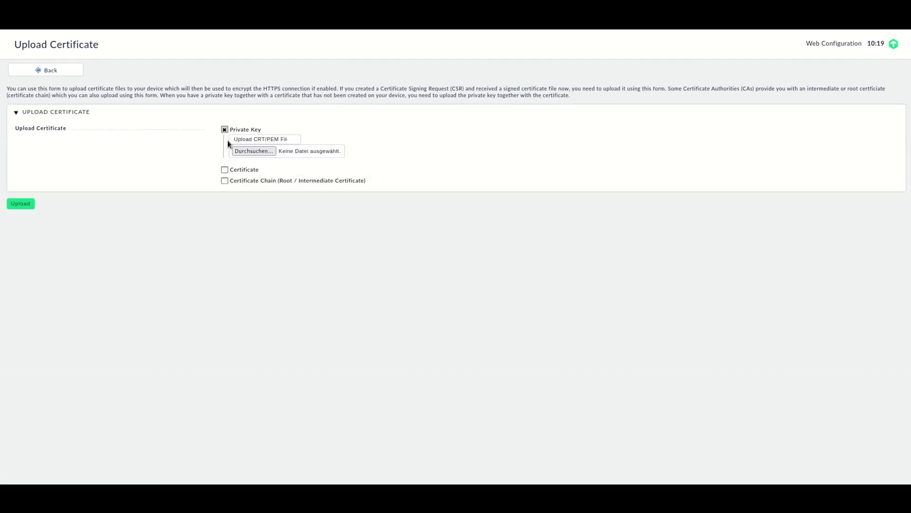
pyautogui.click(224, 170)
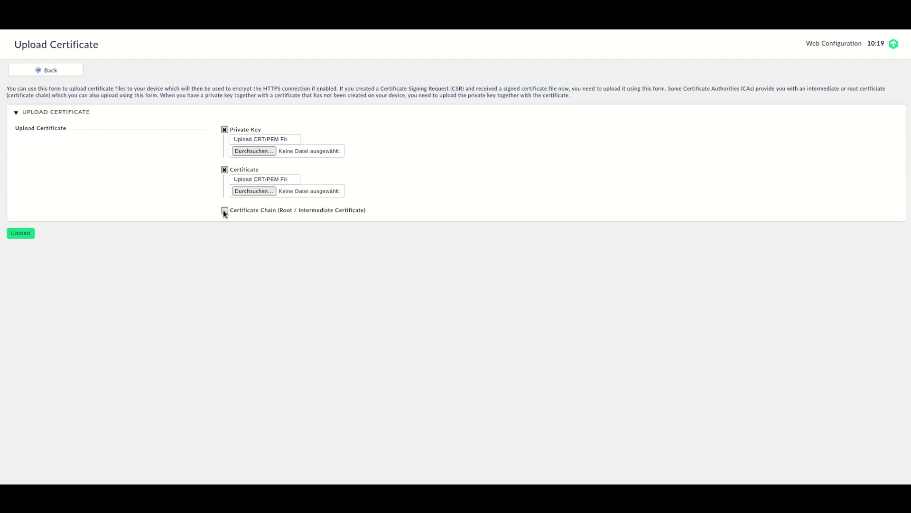
pyautogui.click(225, 210)
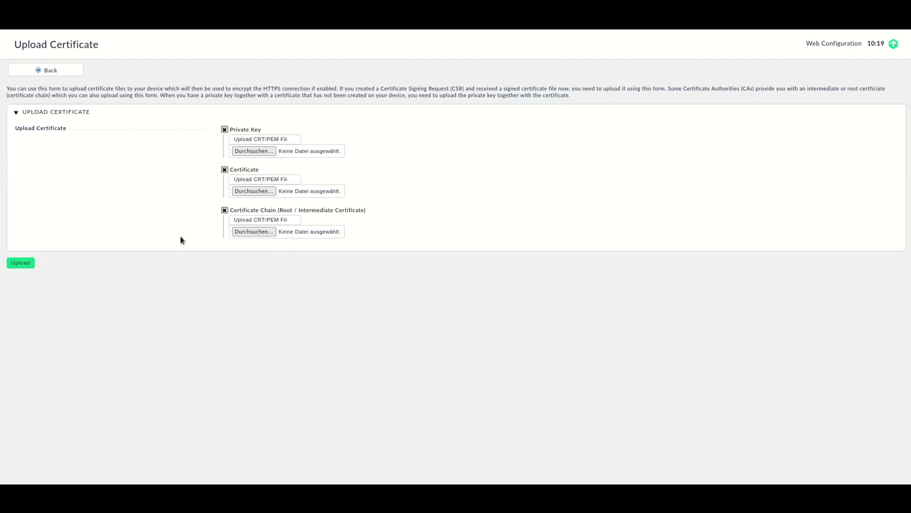
pyautogui.click(263, 152)
pyautogui.click(253, 190)
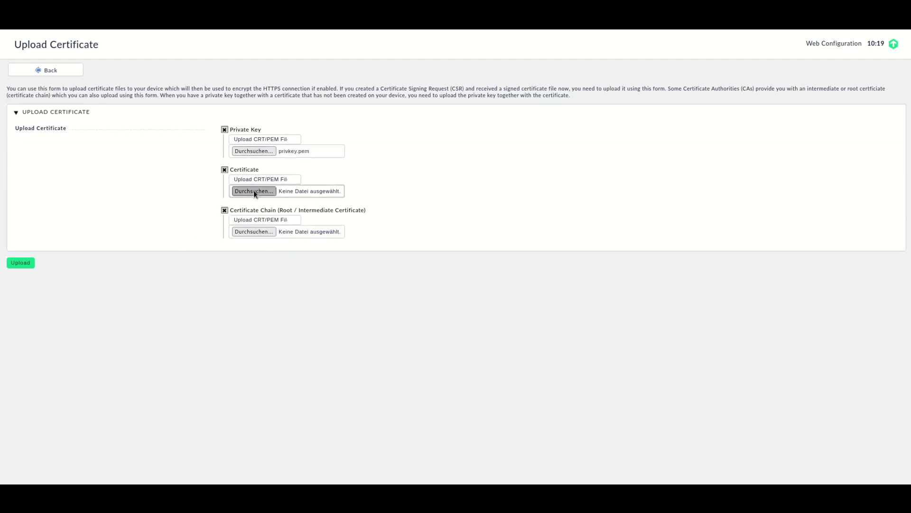
pyautogui.click(243, 231)
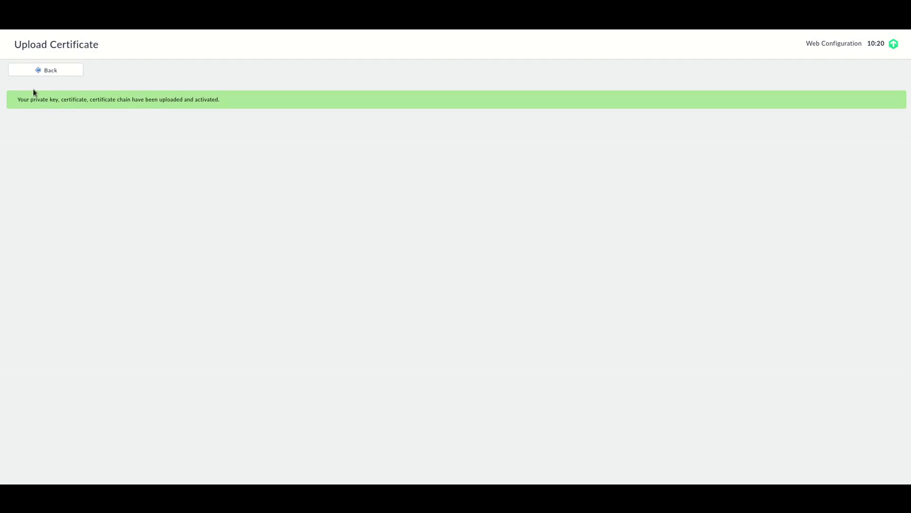
# Return to Web Access and highlight the Let's Encrypt issuer and *.os-s.de host name
pyautogui.click(35, 71)
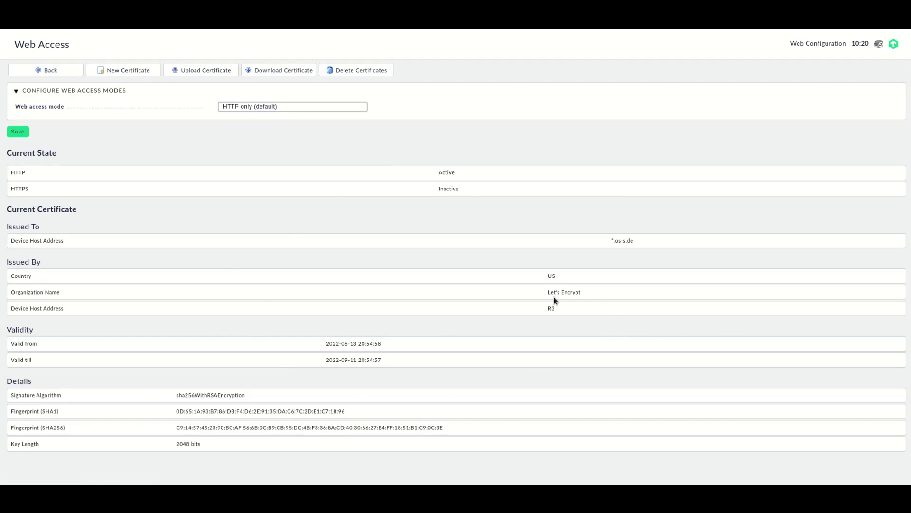
pyautogui.moveTo(541, 295); pyautogui.dragTo(592, 298)
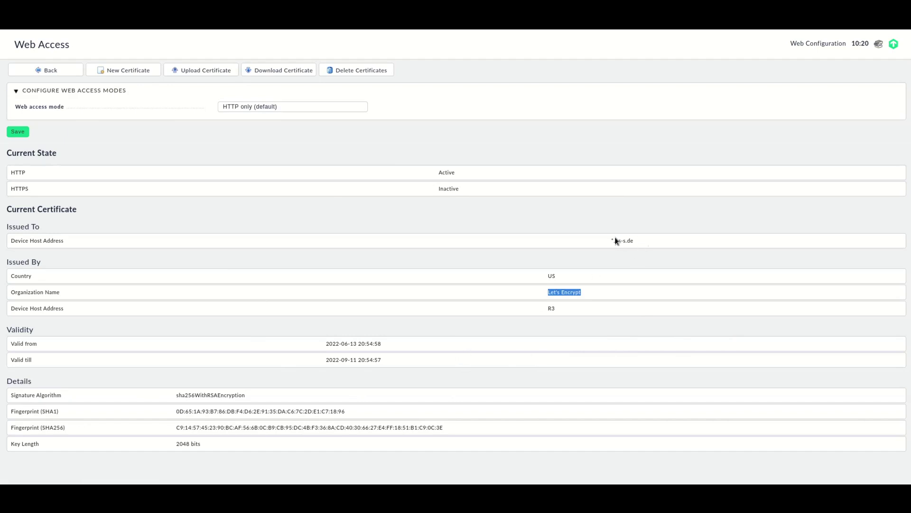
pyautogui.moveTo(607, 240); pyautogui.dragTo(645, 244)
pyautogui.click(236, 109)
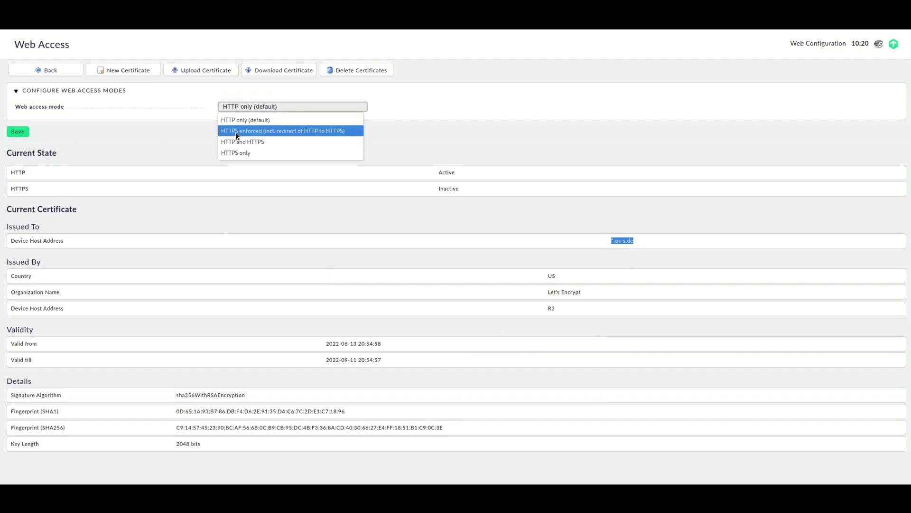
pyautogui.click(161, 146)
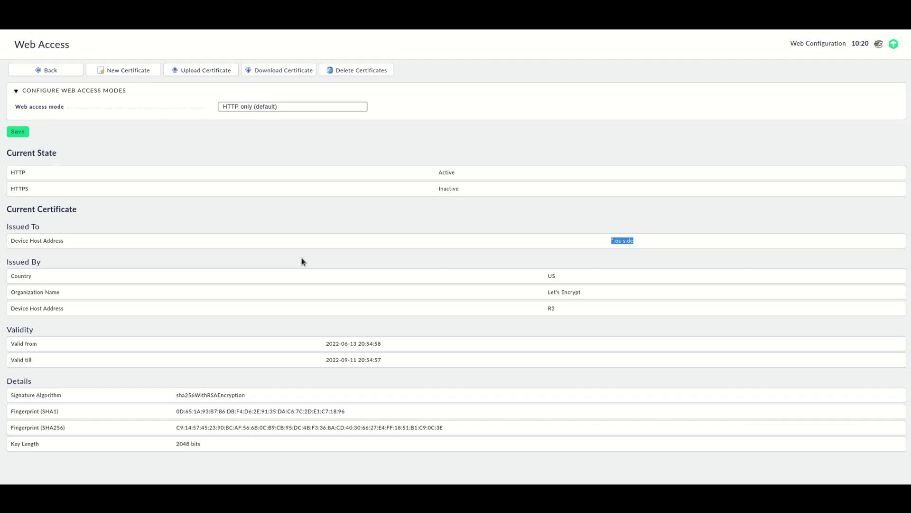
pyautogui.hotkey('alt', 'Tab')
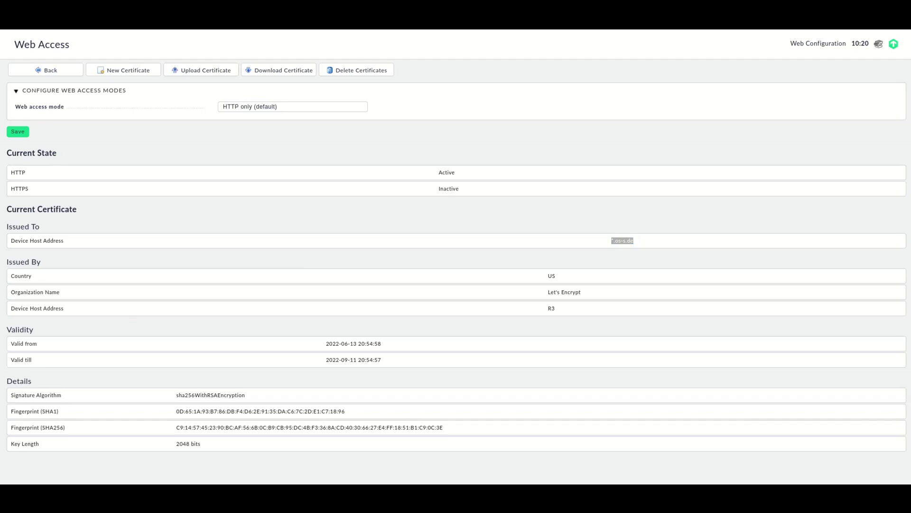